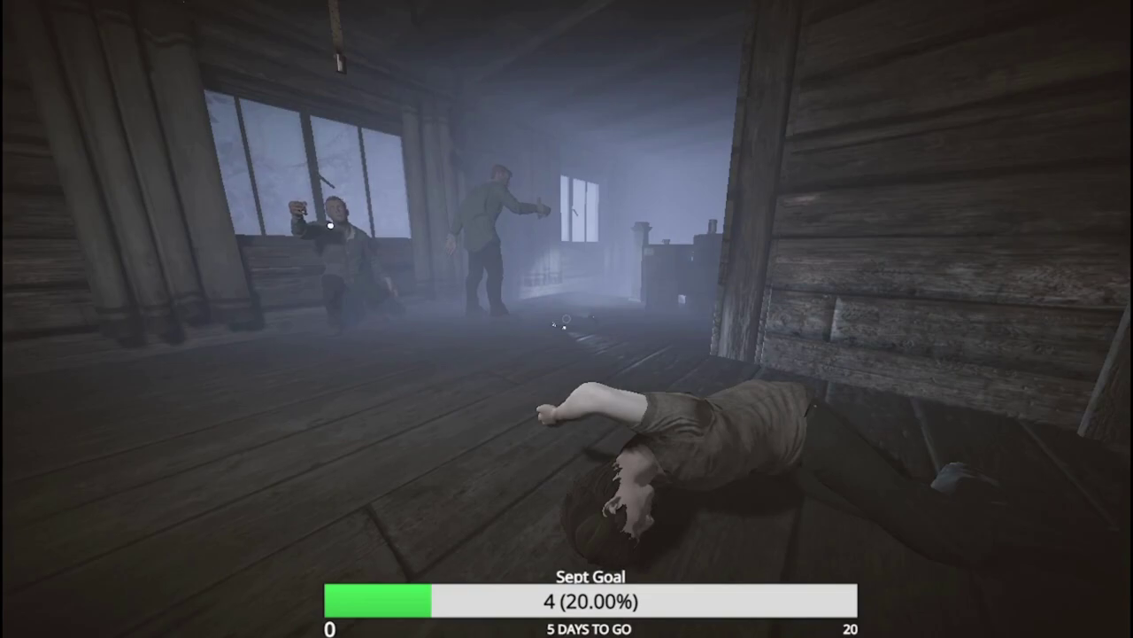
{"action": "key", "text": "j"}
{"action": "left_click", "coordinate": [447, 49]}
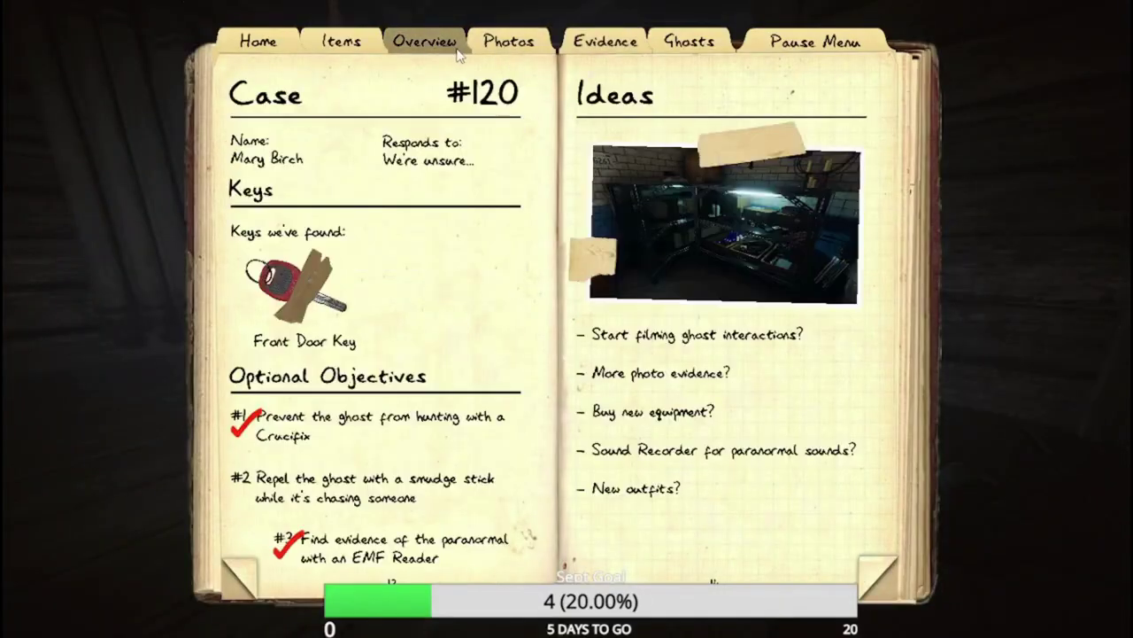
{"action": "key", "text": "j"}
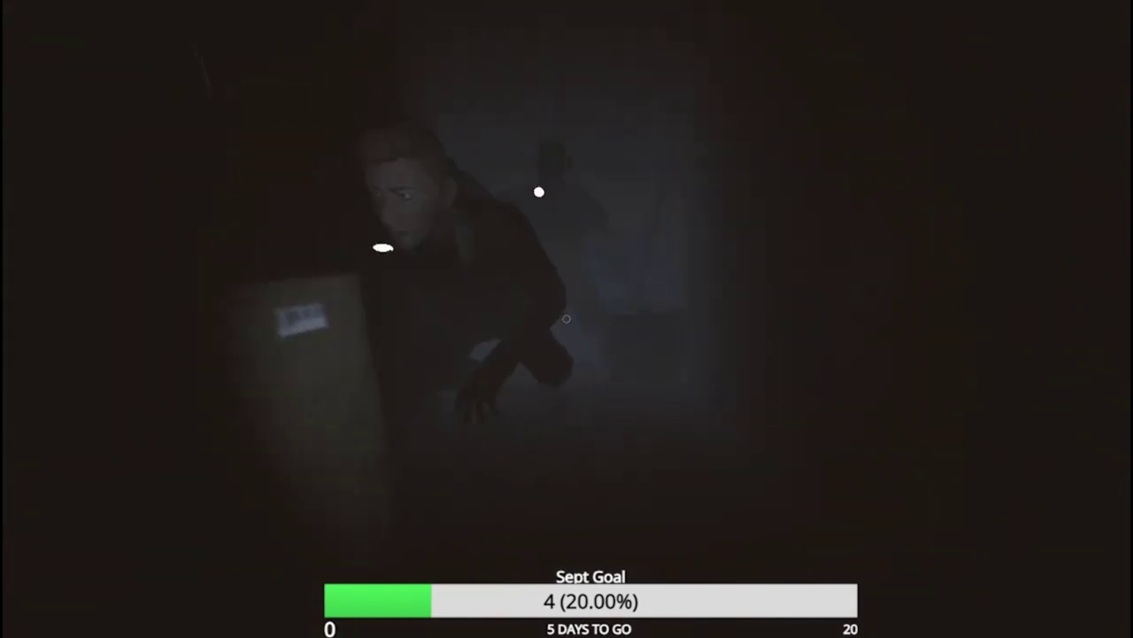
{"action": "key", "text": "j"}
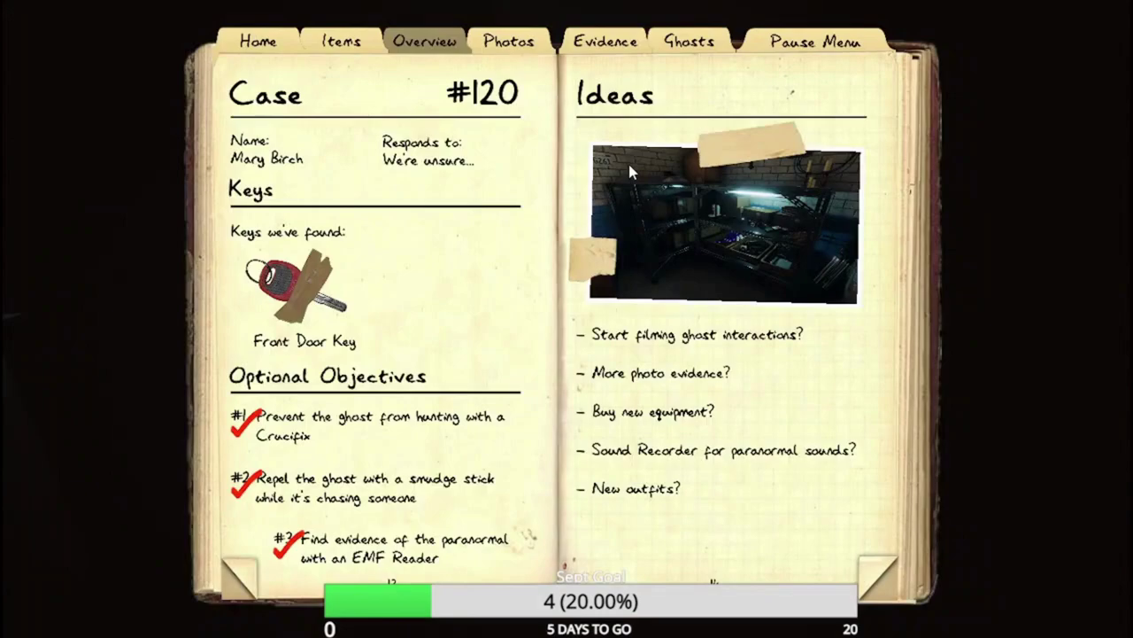
{"action": "left_click", "coordinate": [568, 50]}
{"action": "key", "text": "j"}
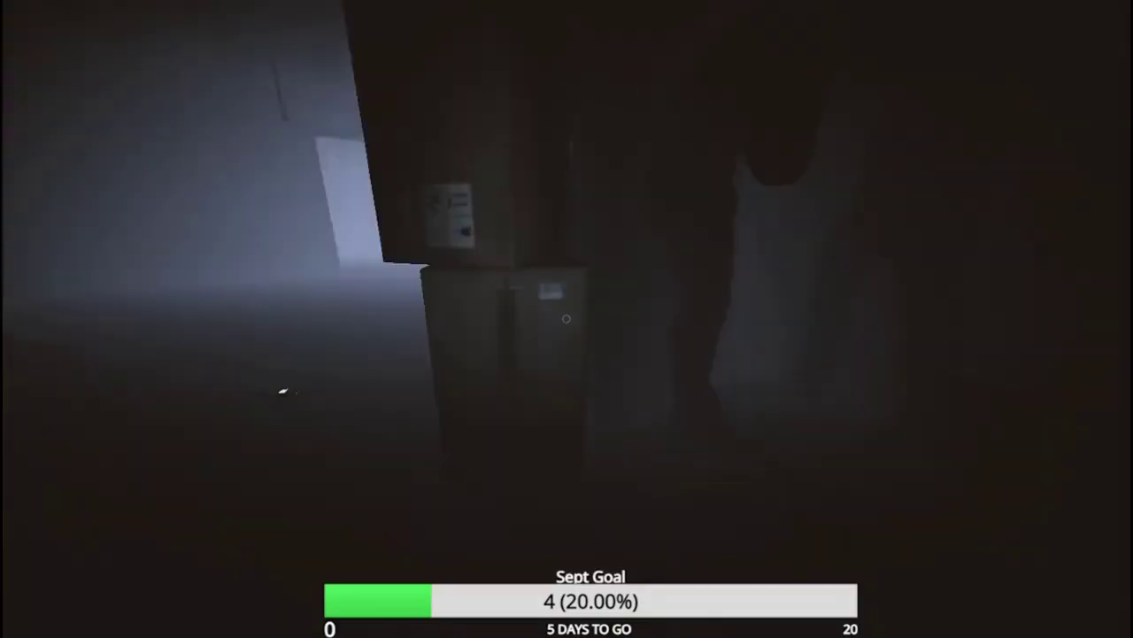
{"action": "key", "text": "j"}
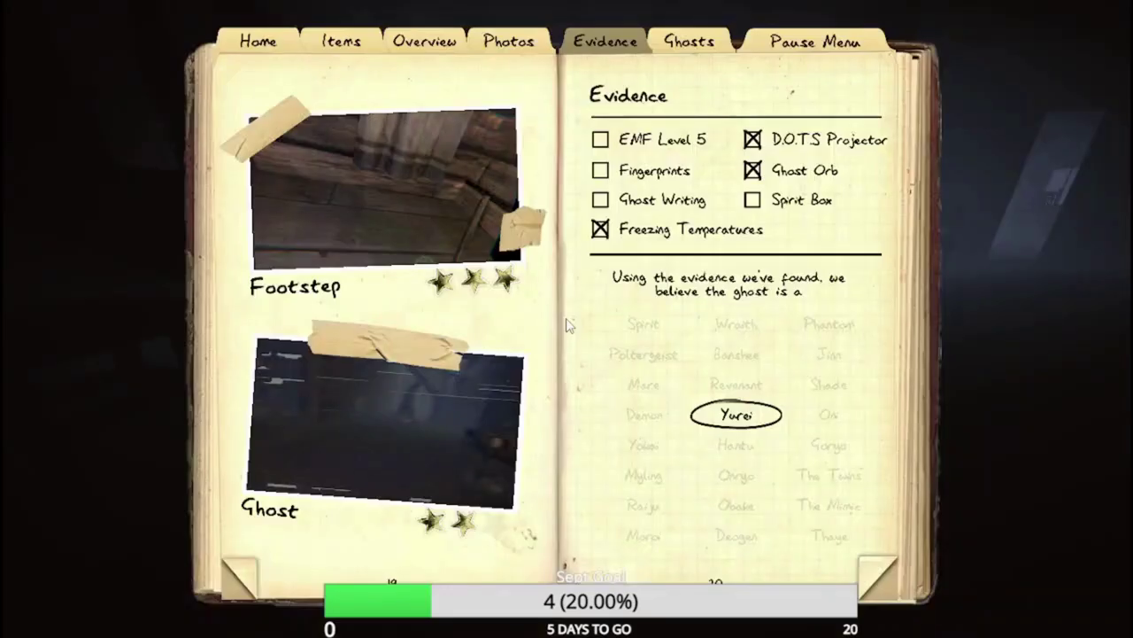
{"action": "key", "text": "j"}
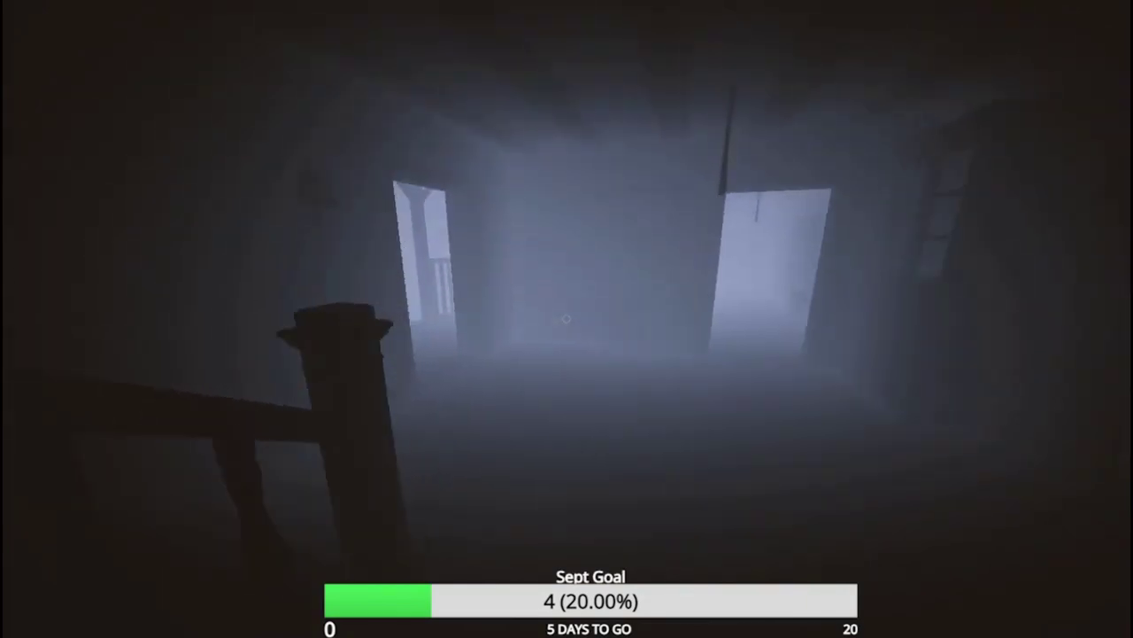
{"action": "key", "text": "w"}
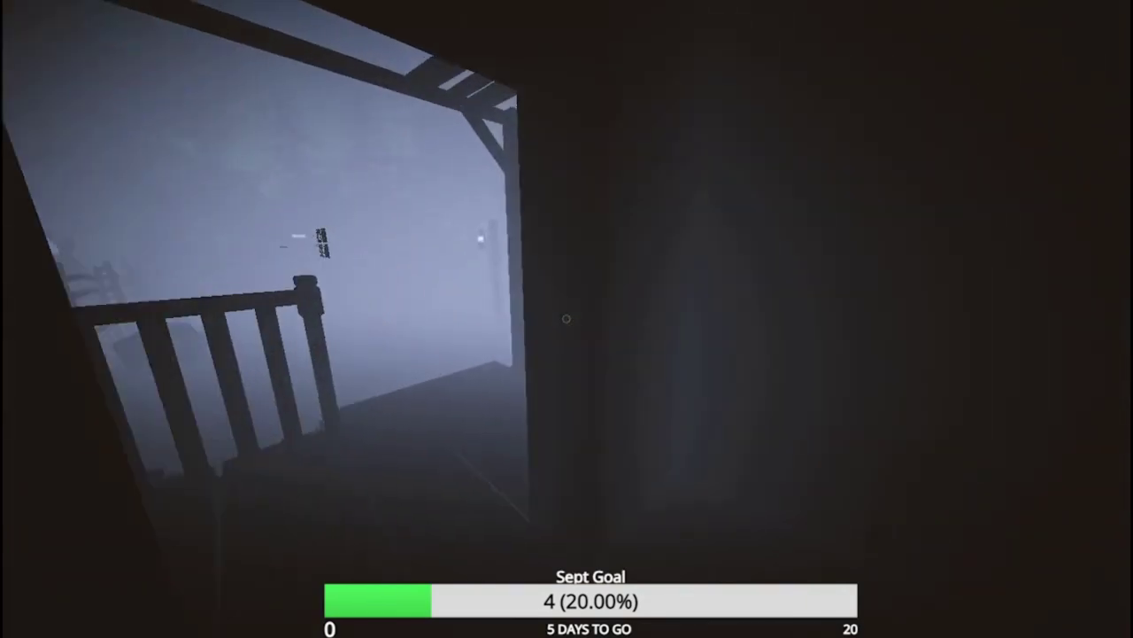
{"action": "key", "text": "w"}
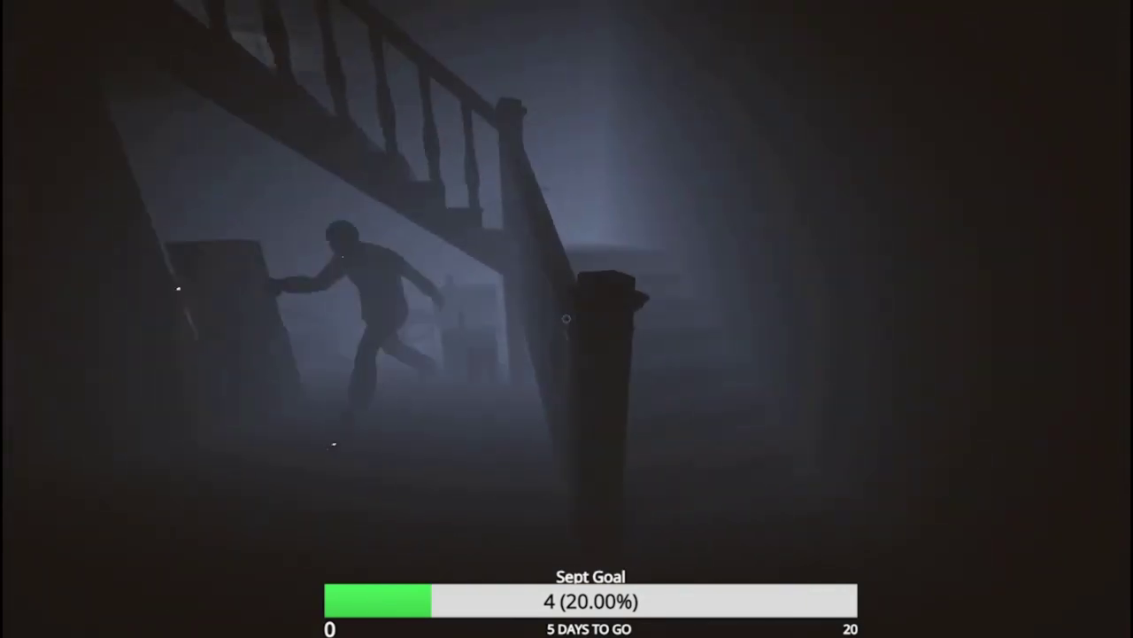